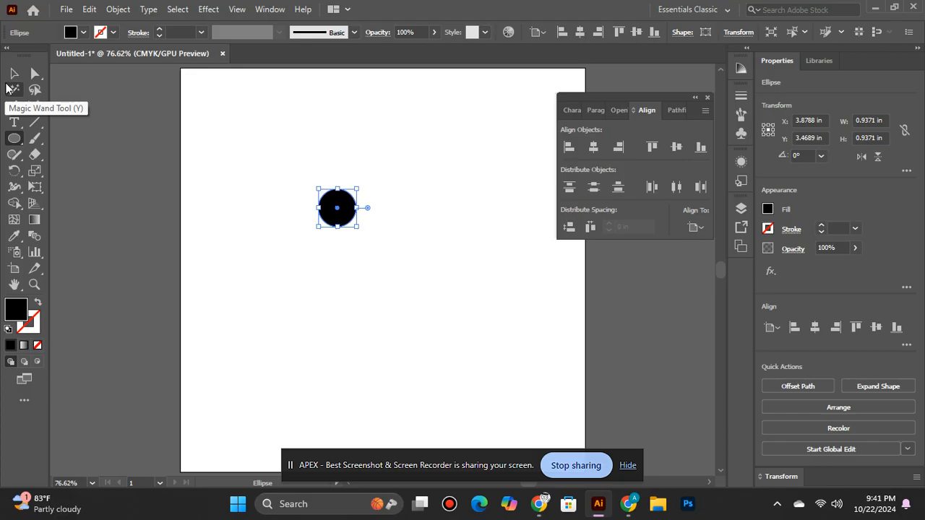
Center the black circle horizontally and vertically on the artboard
{"action": "left_click", "coordinate": [14, 73]}
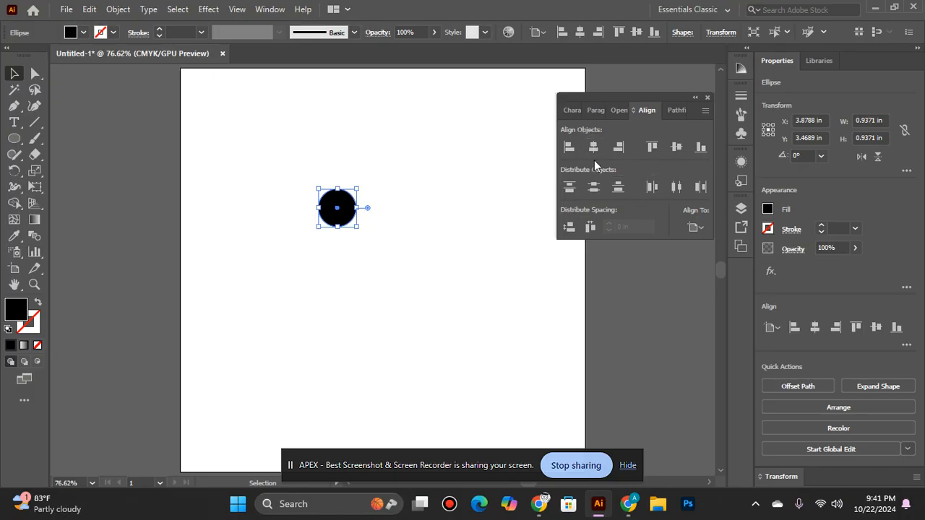
{"action": "left_click", "coordinate": [593, 147]}
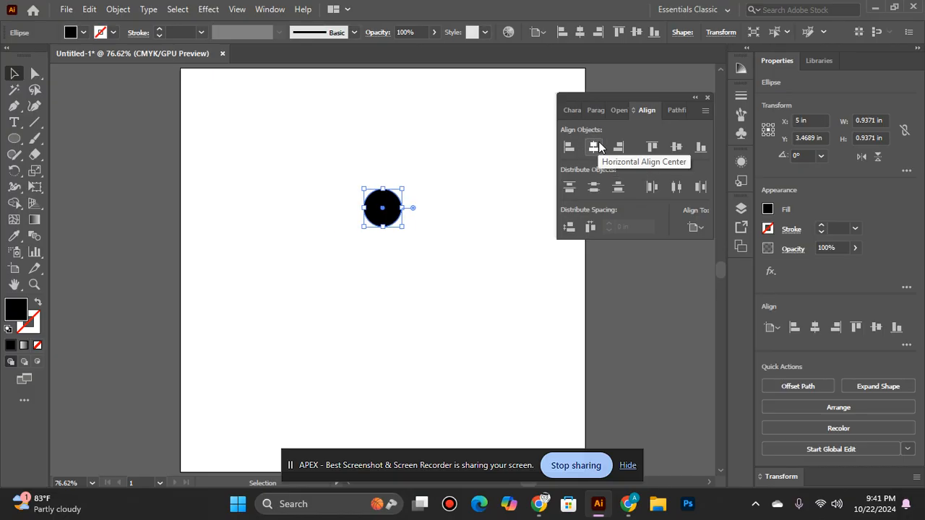
{"action": "left_click", "coordinate": [672, 150]}
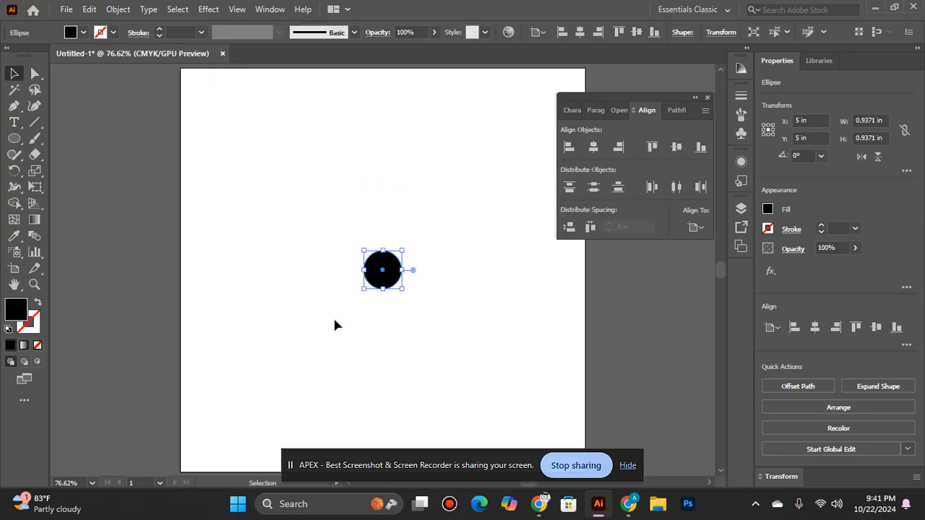
Draw an open V-shaped path about 1.15 by 0.92 in below and right of the circle with the Pen tool, black stroke, no fill
{"action": "key", "text": "z"}
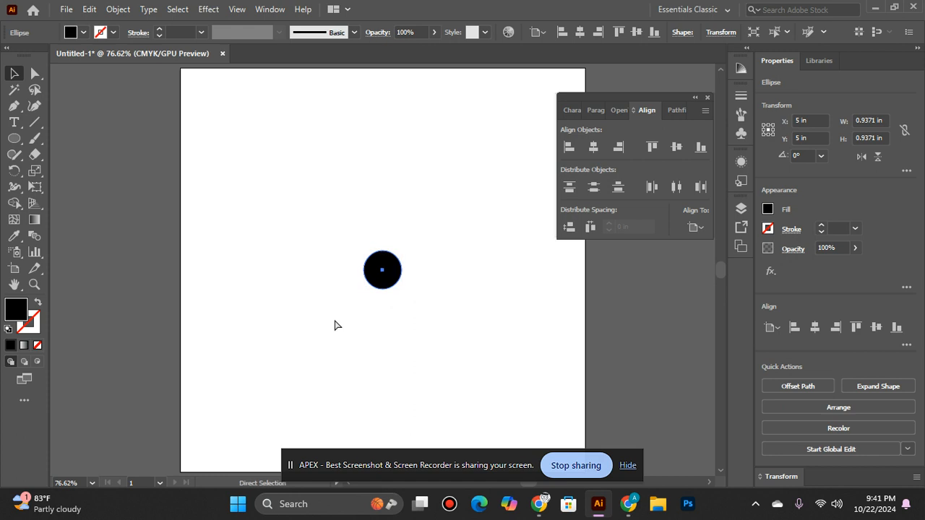
{"action": "left_click", "coordinate": [401, 279]}
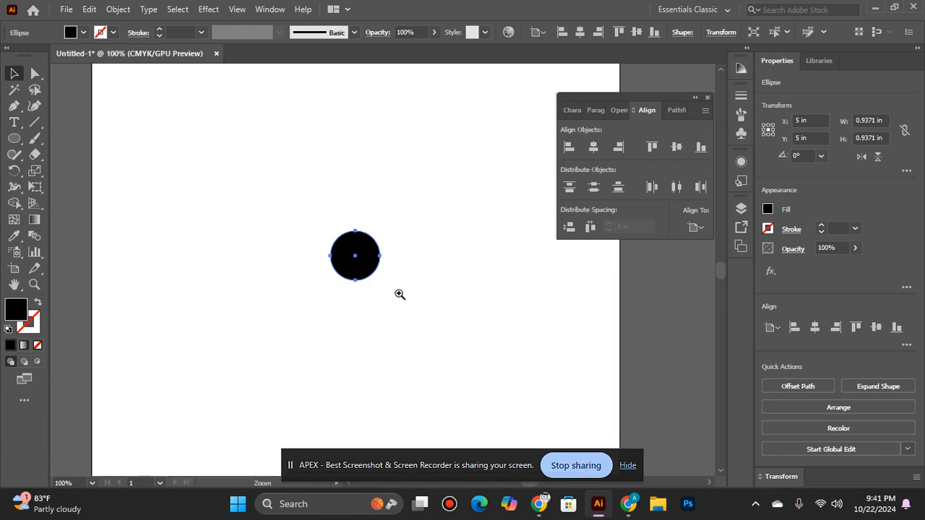
{"action": "left_click_drag", "start_coordinate": [356, 283], "coordinate": [346, 285]}
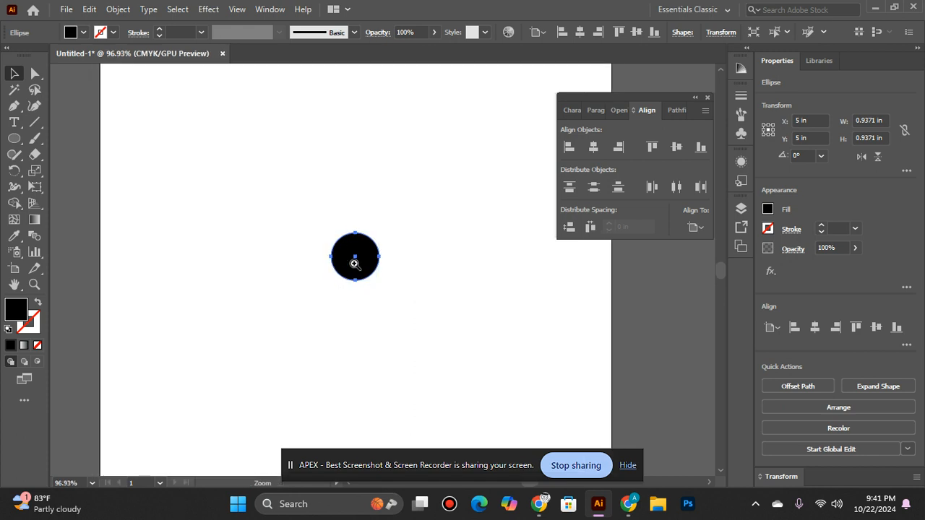
{"action": "left_click", "coordinate": [354, 264], "text": "ctrl"}
{"action": "left_click", "coordinate": [359, 269], "text": "ctrl"}
{"action": "left_click_drag", "start_coordinate": [399, 398], "coordinate": [332, 327]}
{"action": "left_click", "coordinate": [14, 106]}
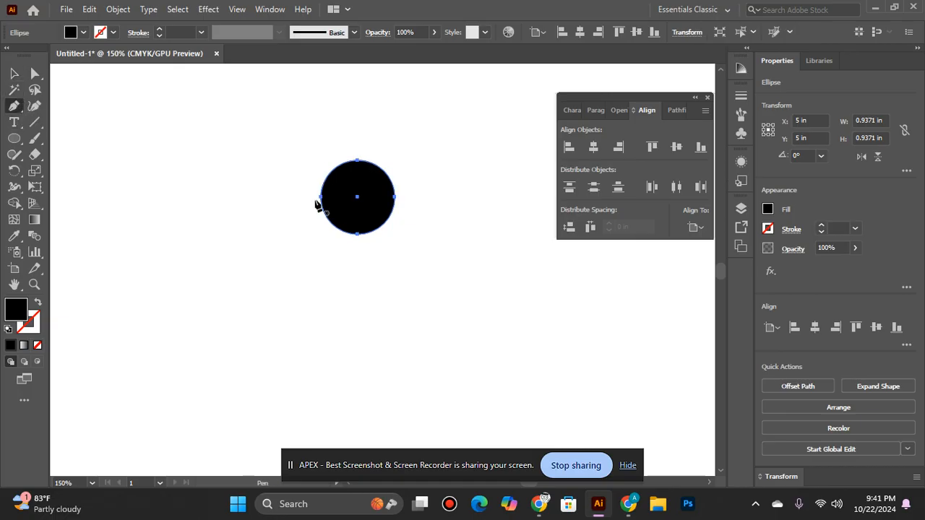
{"action": "left_click", "coordinate": [380, 258], "text": "ctrl"}
{"action": "left_click", "coordinate": [381, 255]}
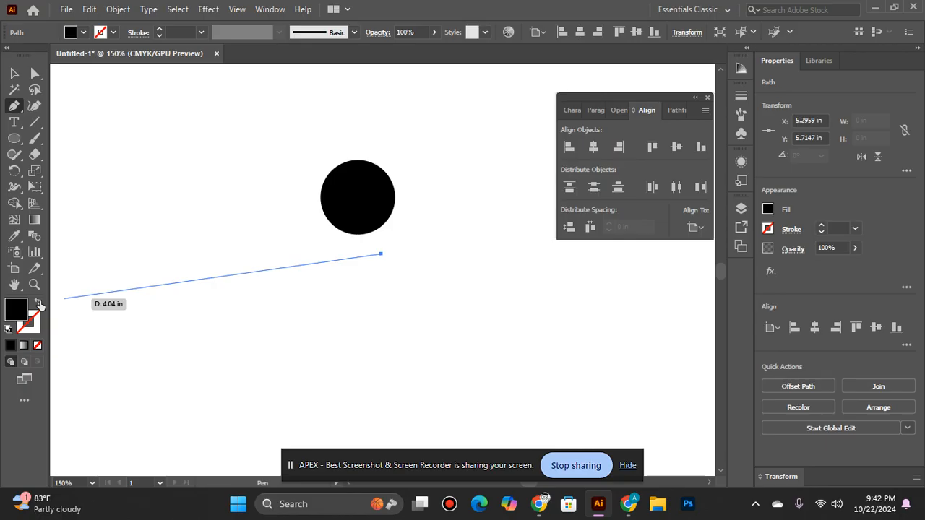
{"action": "left_click", "coordinate": [39, 303]}
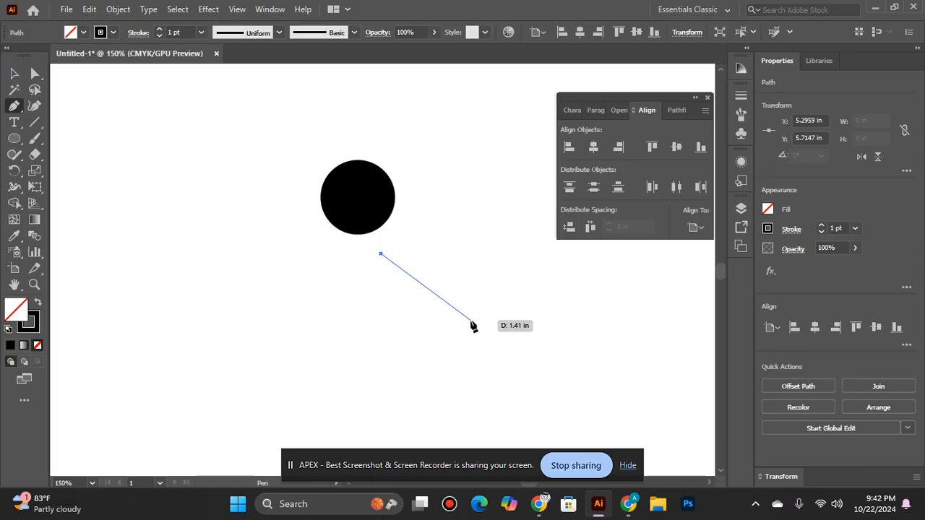
{"action": "left_click", "coordinate": [468, 327]}
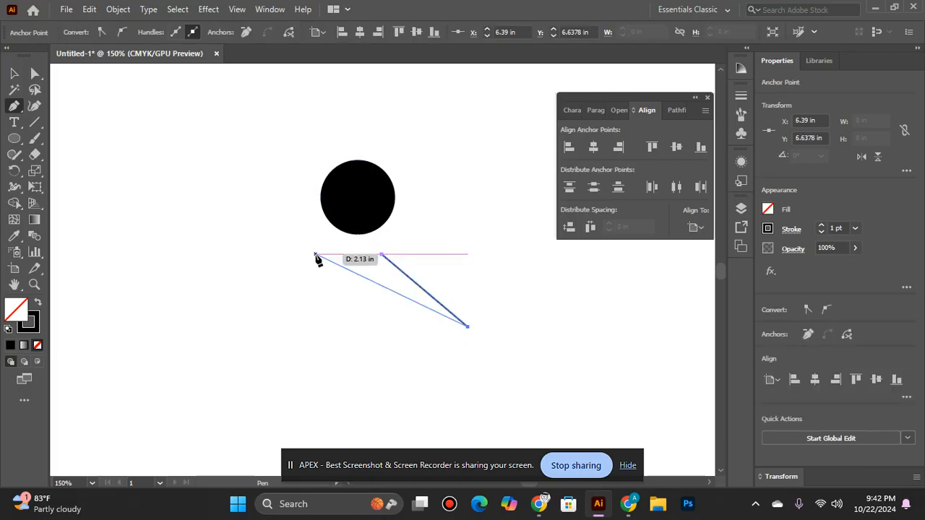
{"action": "left_click", "coordinate": [377, 276]}
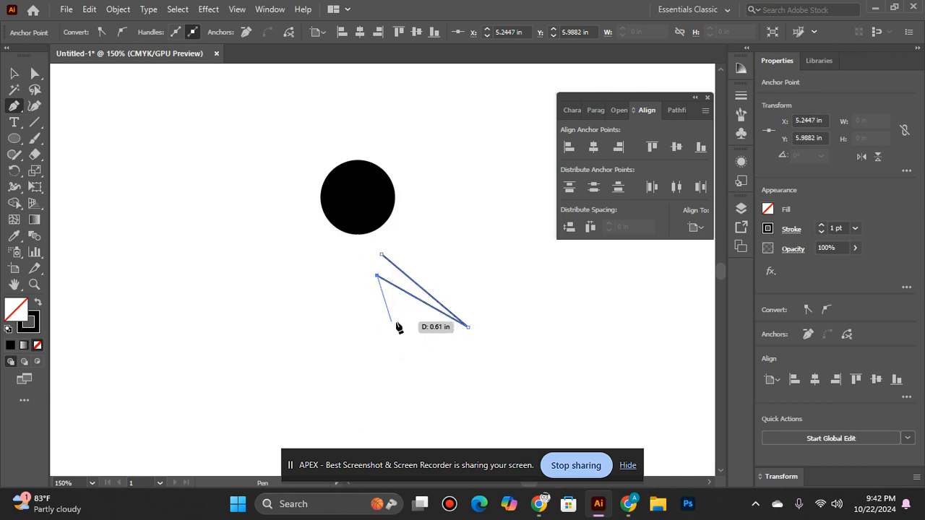
{"action": "key", "text": "Escape"}
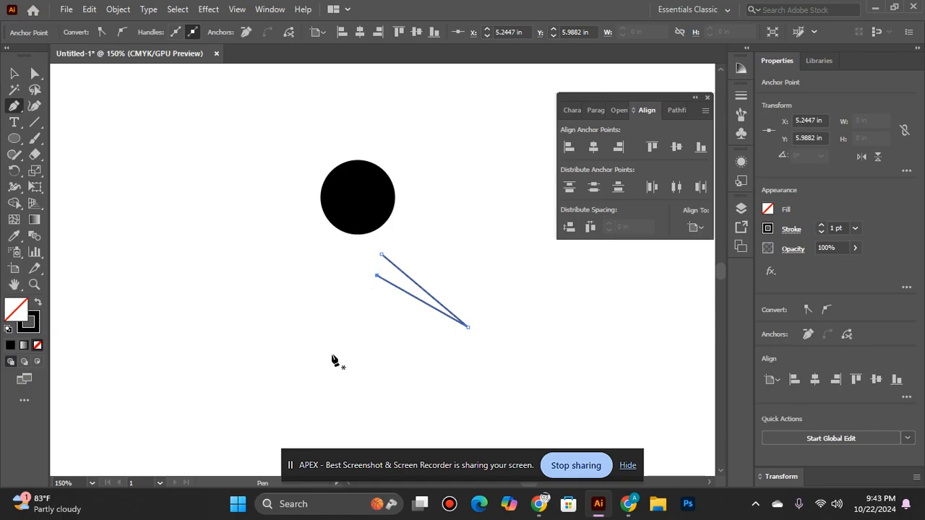
Draw a roughly mirrored open V-shaped path about 1.18 by 0.97 in below and left of the circle with the Pen tool
{"action": "left_click", "coordinate": [331, 250]}
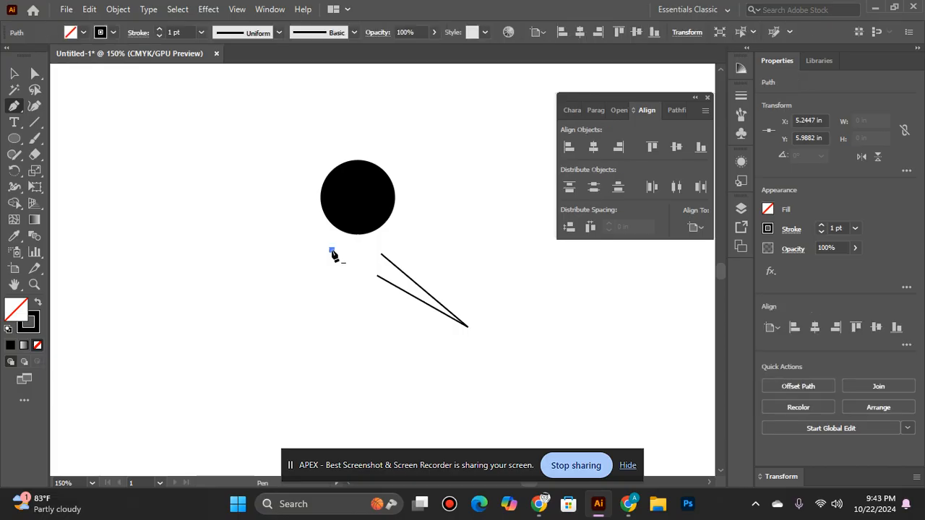
{"action": "left_click", "coordinate": [242, 326]}
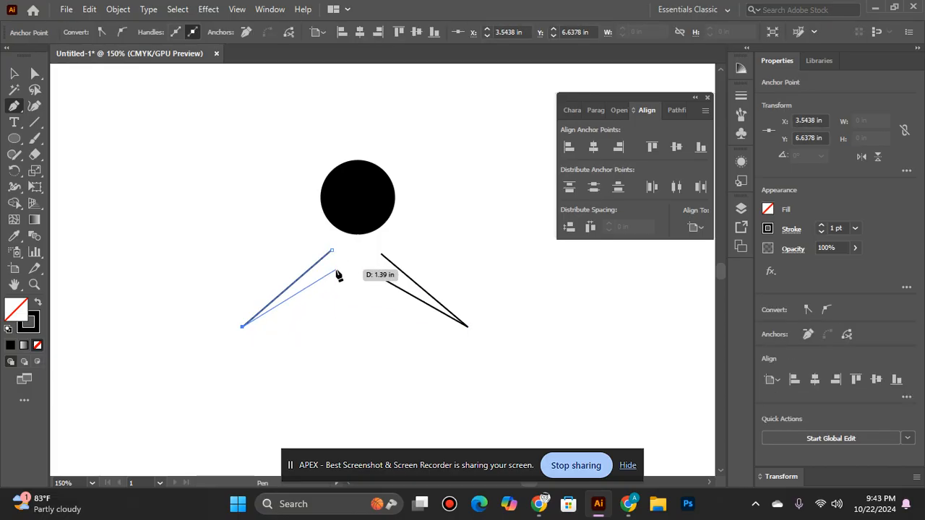
{"action": "left_click", "coordinate": [336, 275]}
{"action": "key", "text": "v"}
{"action": "left_click", "coordinate": [360, 355]}
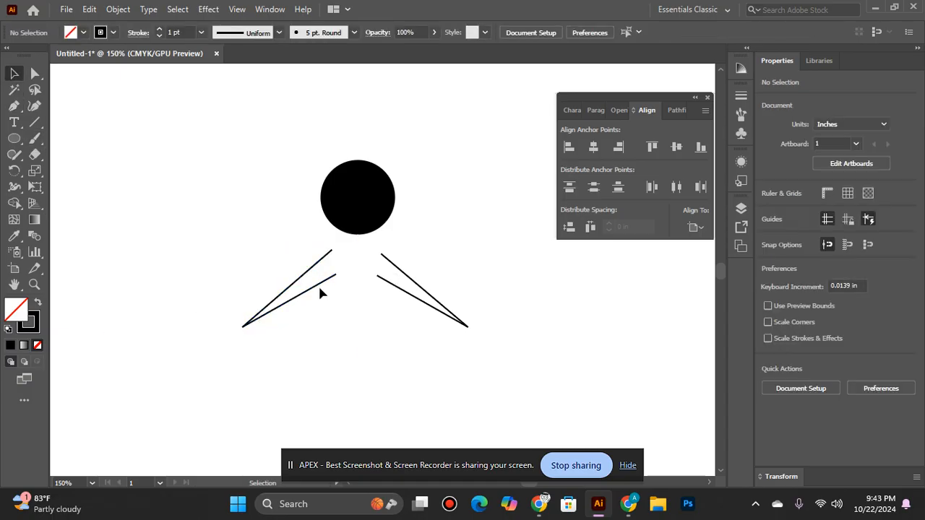
Apply the circle's black fill and no stroke to the left V-shaped path with the Eyedropper tool
{"action": "double_click", "coordinate": [330, 282]}
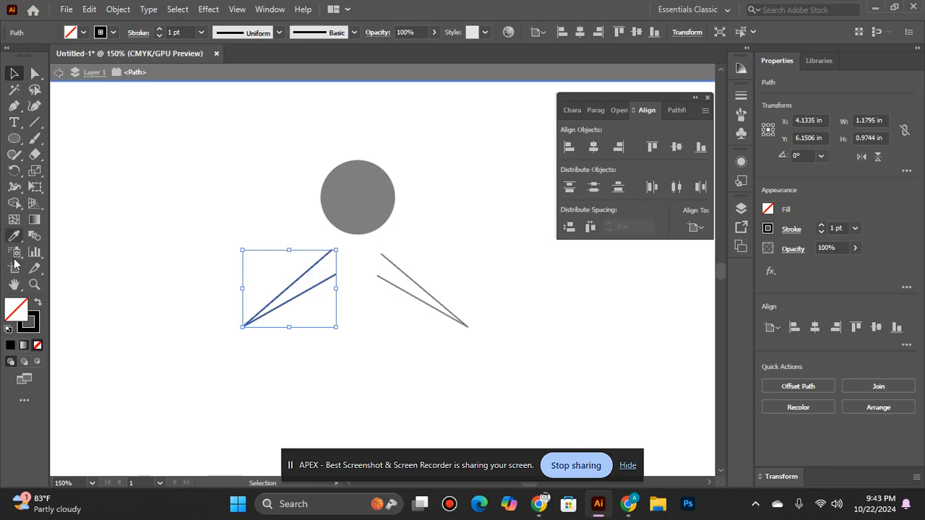
{"action": "double_click", "coordinate": [110, 357]}
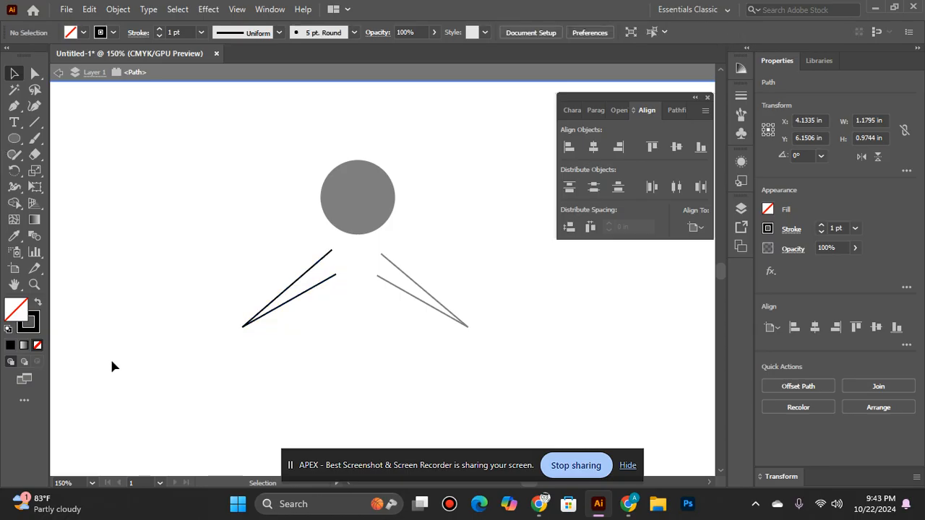
{"action": "left_click", "coordinate": [327, 281]}
{"action": "left_click", "coordinate": [14, 235]}
{"action": "left_click", "coordinate": [353, 196]}
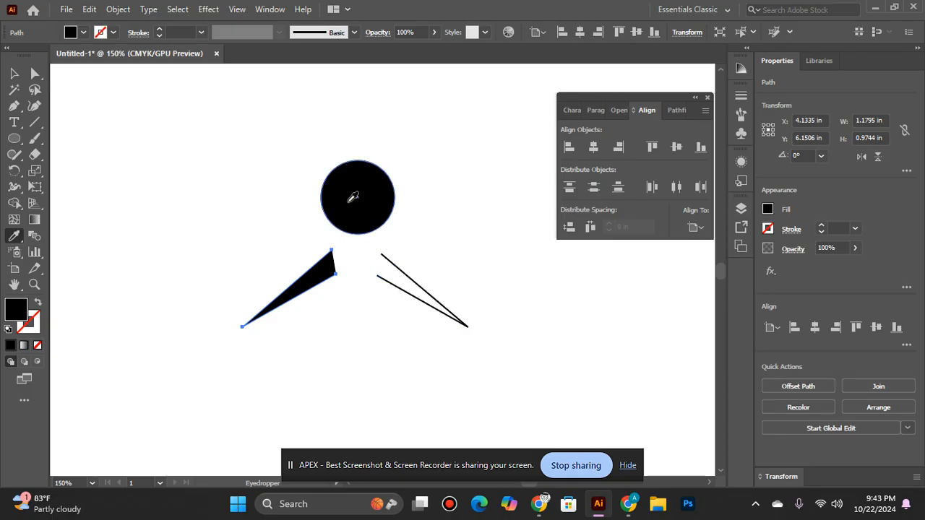
Apply the circle's black fill and no stroke to the right V-shaped path with the Eyedropper tool
{"action": "left_click", "coordinate": [14, 73]}
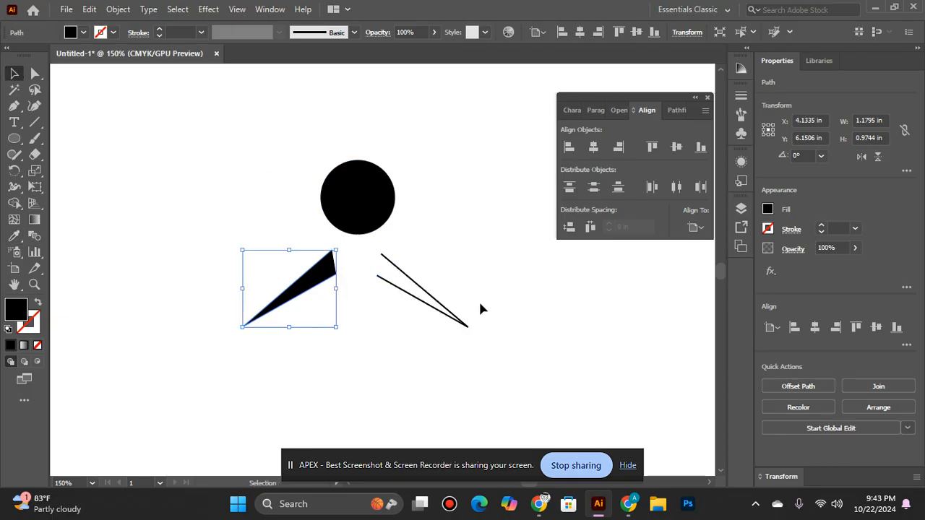
{"action": "left_click", "coordinate": [424, 290]}
{"action": "left_click", "coordinate": [14, 236]}
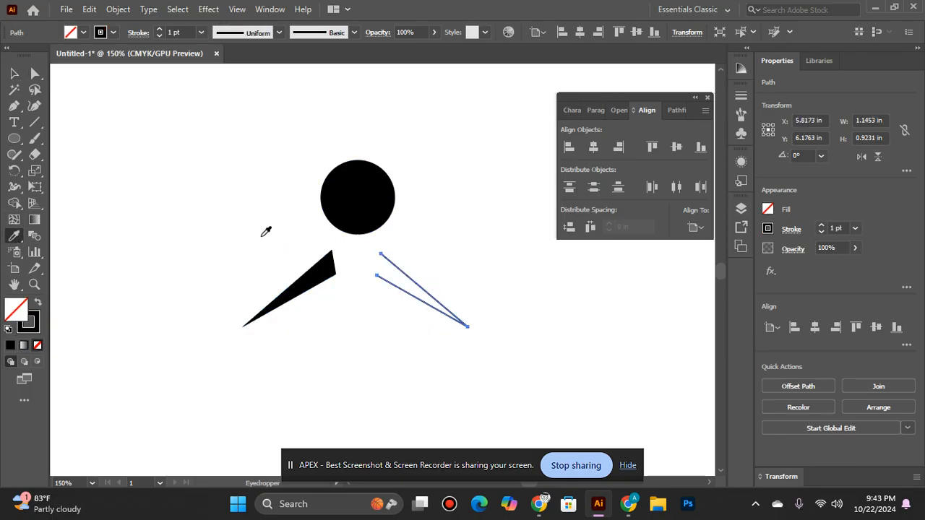
{"action": "left_click", "coordinate": [355, 194]}
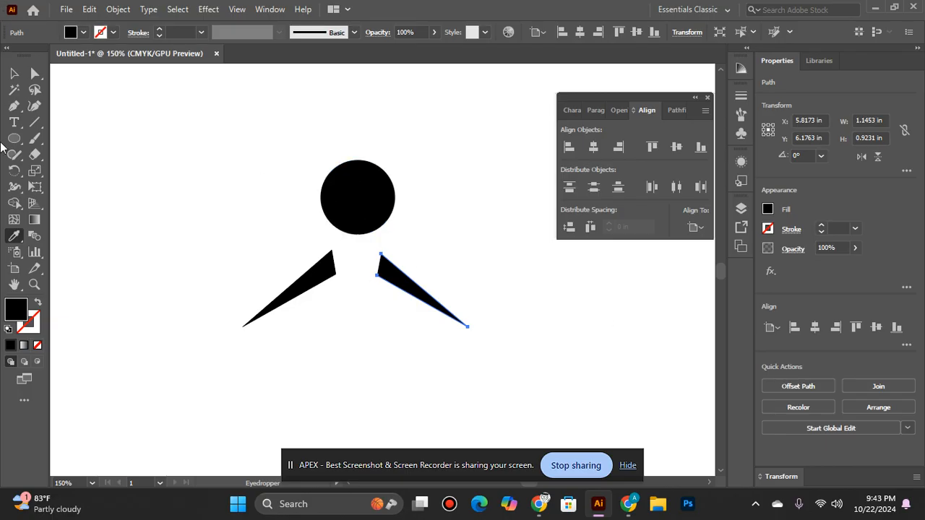
{"action": "left_click", "coordinate": [12, 73]}
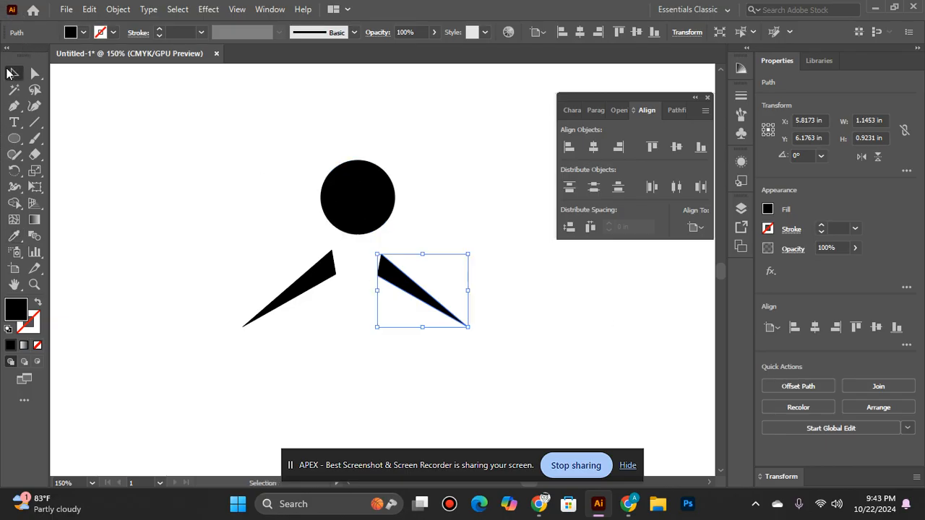
{"action": "left_click", "coordinate": [294, 290]}
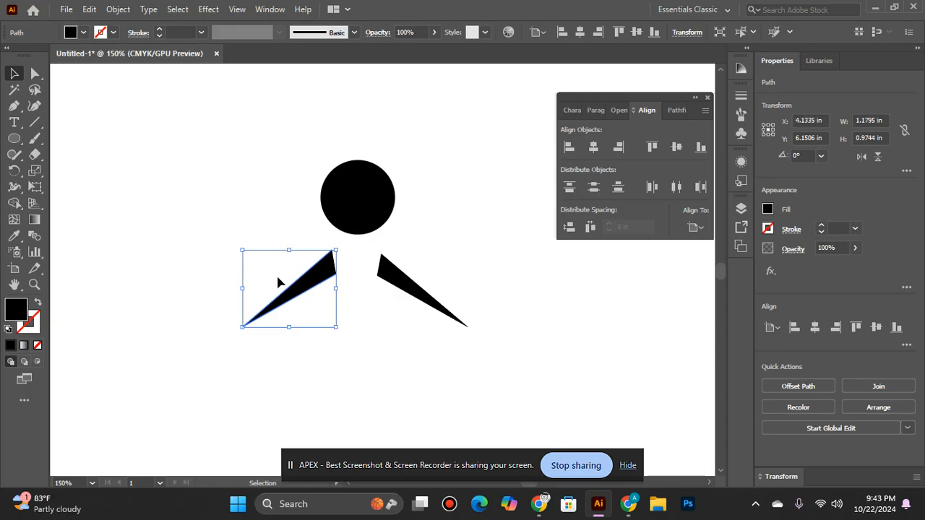
{"action": "left_click", "coordinate": [118, 9]}
{"action": "left_click", "coordinate": [356, 254]}
Nudge the right wedge two increments up and three increments left
{"action": "left_click", "coordinate": [399, 281]}
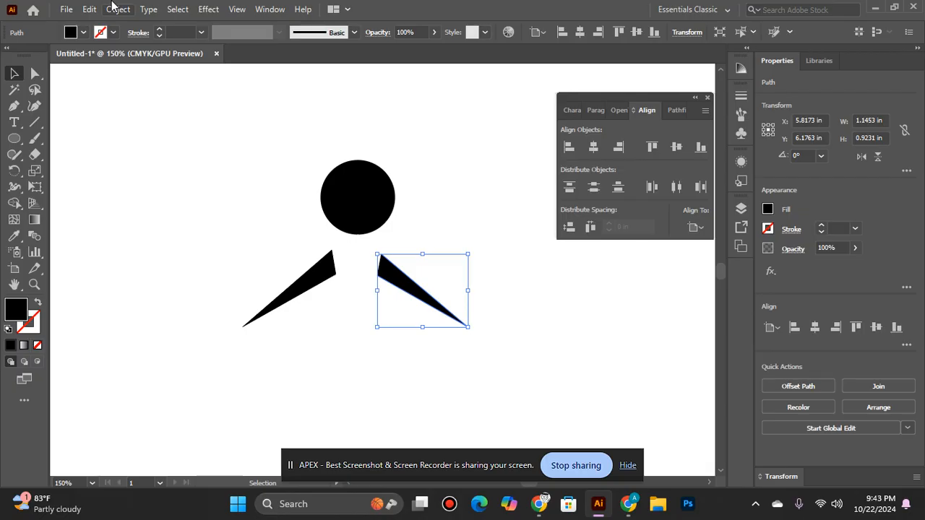
{"action": "left_click", "coordinate": [114, 8]}
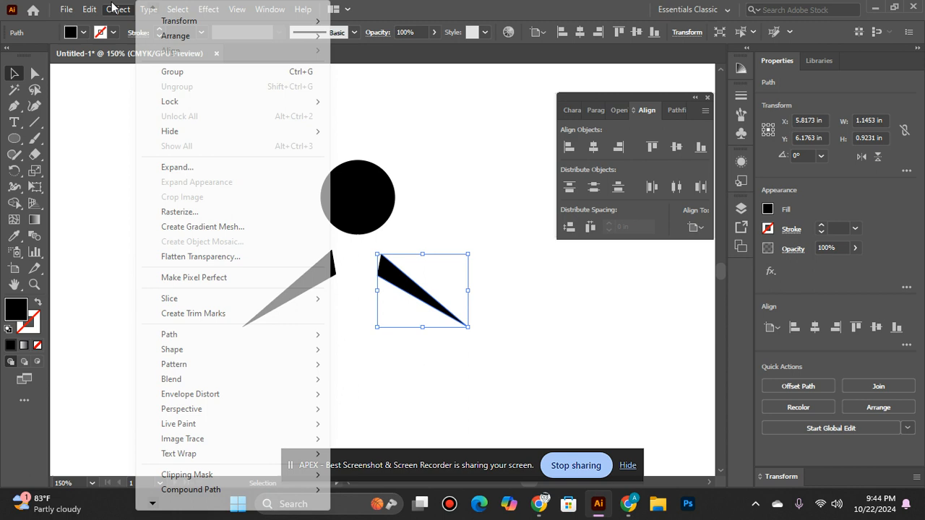
{"action": "left_click", "coordinate": [173, 168]}
{"action": "key", "text": "Up"}
{"action": "key", "text": "Up"}
{"action": "key", "text": "Left"}
{"action": "key", "text": "Left"}
{"action": "key", "text": "Left"}
{"action": "left_click", "coordinate": [307, 397]}
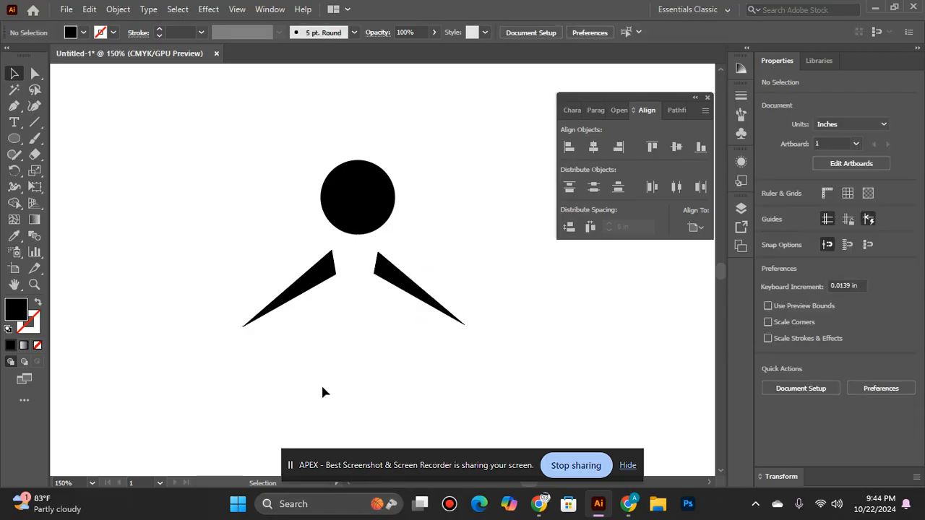
Rotate the right wedge about 5° counterclockwise and move both wedges up closer to the circle
{"action": "left_click", "coordinate": [408, 284]}
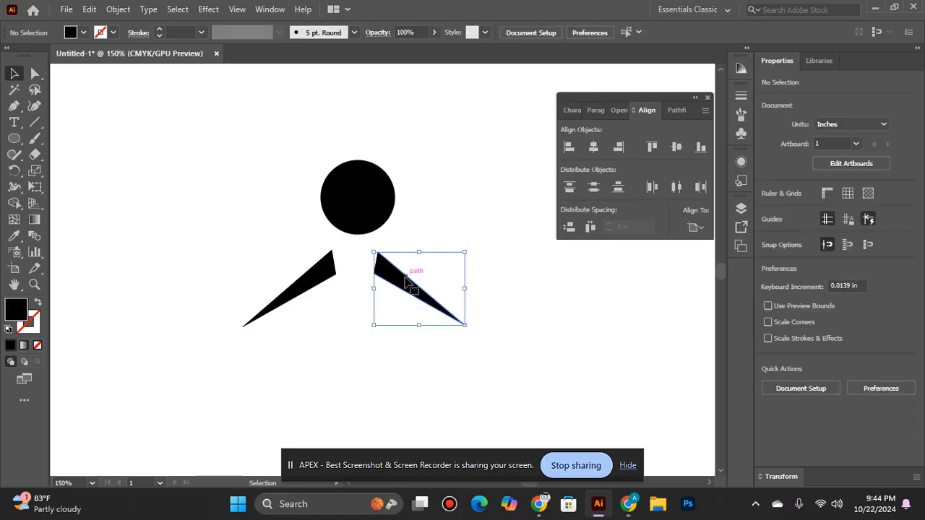
{"action": "left_click", "coordinate": [464, 245]}
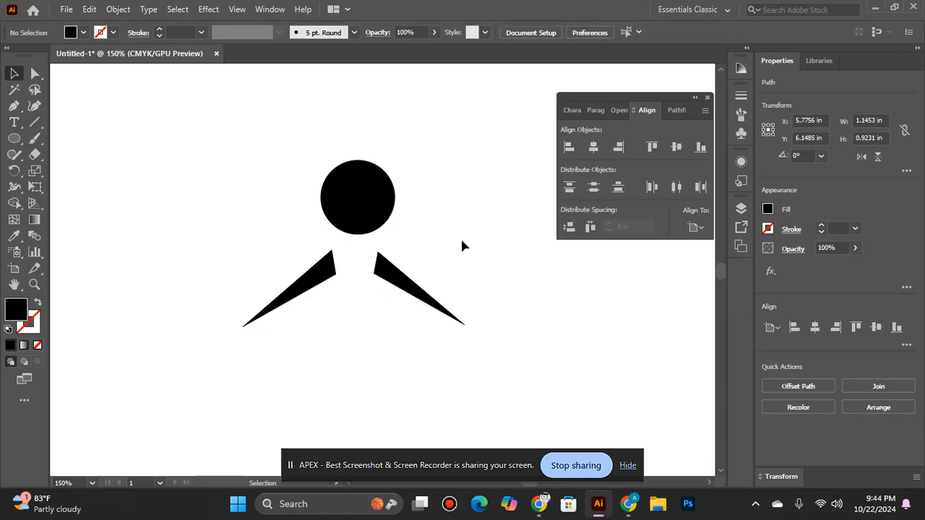
{"action": "left_click", "coordinate": [419, 297]}
{"action": "left_click_drag", "start_coordinate": [463, 246], "coordinate": [473, 260]}
{"action": "left_click", "coordinate": [414, 379]}
{"action": "left_click_drag", "start_coordinate": [408, 285], "coordinate": [413, 237]}
{"action": "left_click", "coordinate": [370, 361]}
{"action": "left_click_drag", "start_coordinate": [327, 285], "coordinate": [335, 276]}
{"action": "left_click", "coordinate": [351, 345]}
Group the circle and both wedges and fit the artboard in the window
{"action": "left_click_drag", "start_coordinate": [267, 139], "coordinate": [434, 341]}
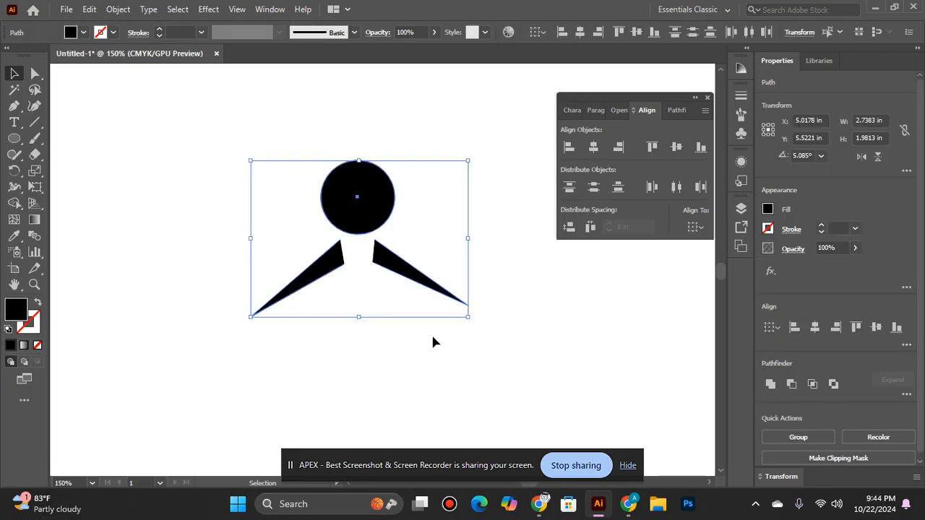
{"action": "key", "text": "a"}
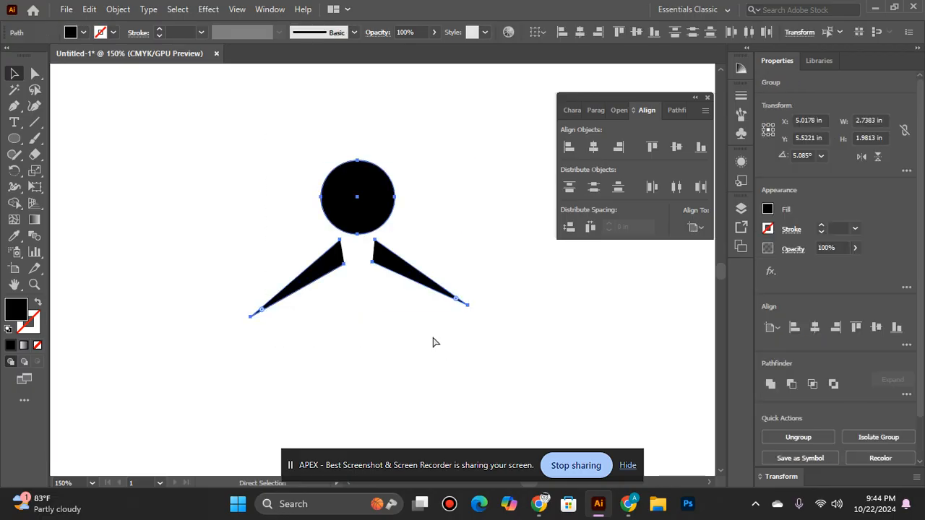
{"action": "key", "text": "v"}
{"action": "key", "text": "ctrl+g"}
{"action": "key", "text": "ctrl+0"}
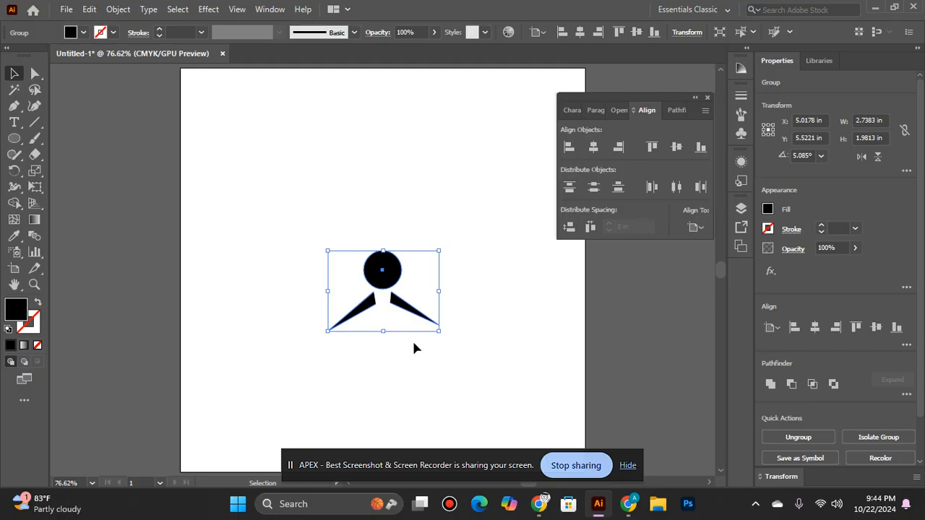
Ungroup the circle and the two wedges
{"action": "left_click", "coordinate": [412, 340]}
{"action": "left_click", "coordinate": [381, 282]}
{"action": "right_click", "coordinate": [381, 282]}
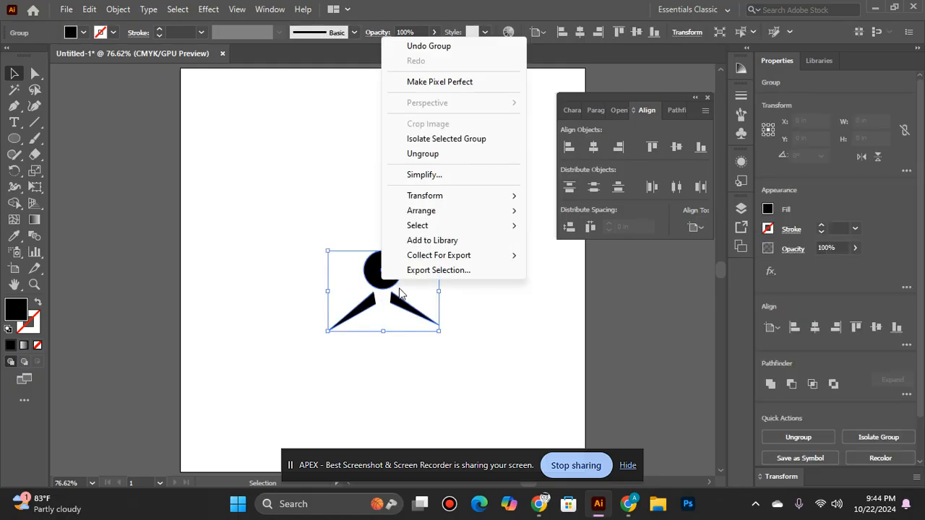
{"action": "left_click", "coordinate": [423, 153]}
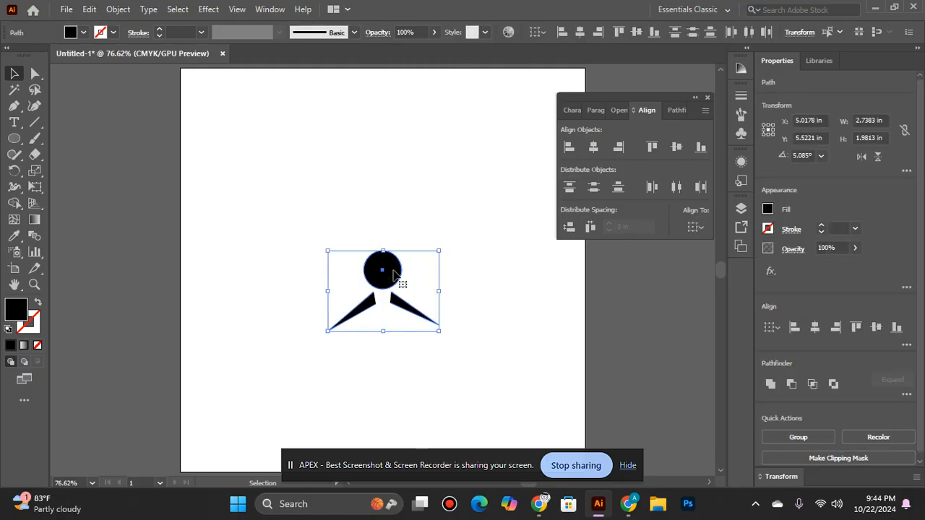
Scale the circle down to about 0.67 in in diameter around its center
{"action": "left_click", "coordinate": [433, 405]}
{"action": "left_click", "coordinate": [382, 271]}
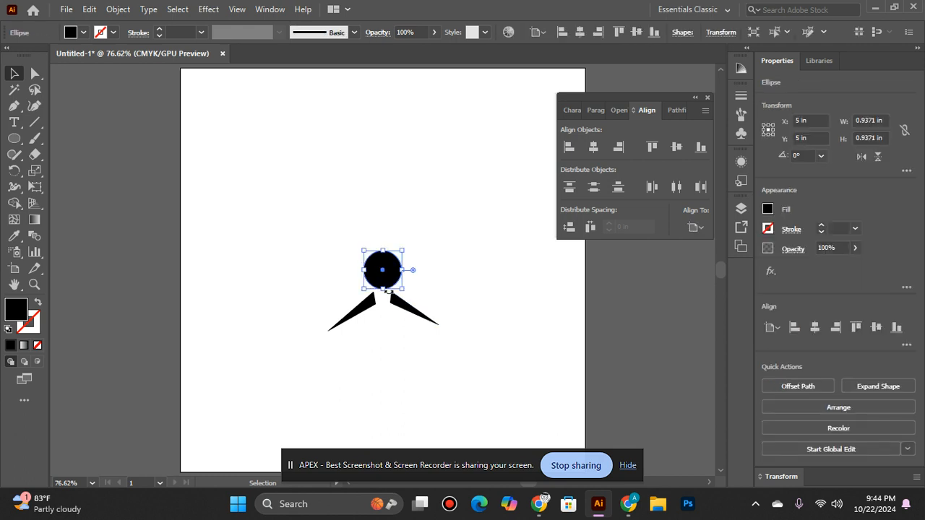
{"action": "mouse_move", "coordinate": [404, 294]}
{"action": "left_mouse_down"}
{"action": "mouse_move", "coordinate": [413, 298]}
{"action": "mouse_move", "coordinate": [396, 291]}
{"action": "left_mouse_up"}
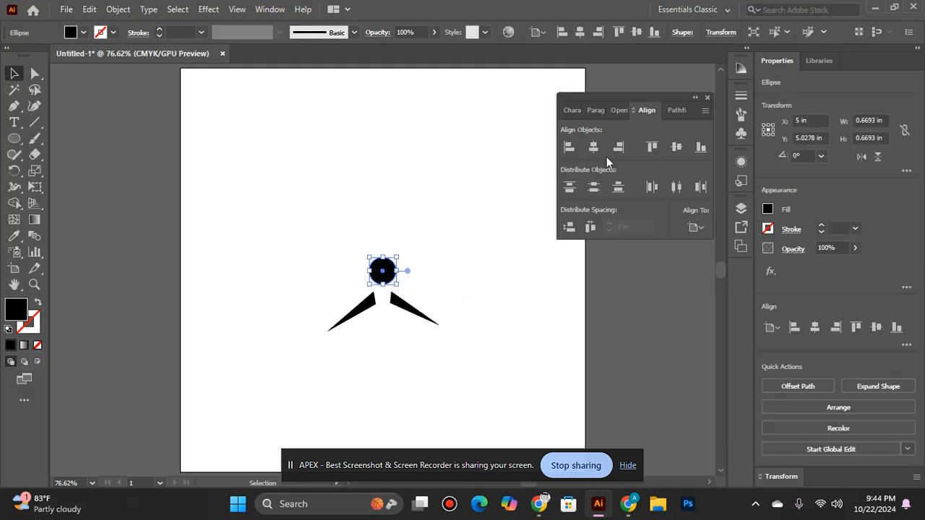
Center the circle vertically on the artboard
{"action": "left_click", "coordinate": [671, 150]}
{"action": "left_click", "coordinate": [416, 327]}
{"action": "left_click", "coordinate": [414, 310]}
{"action": "left_click", "coordinate": [592, 151]}
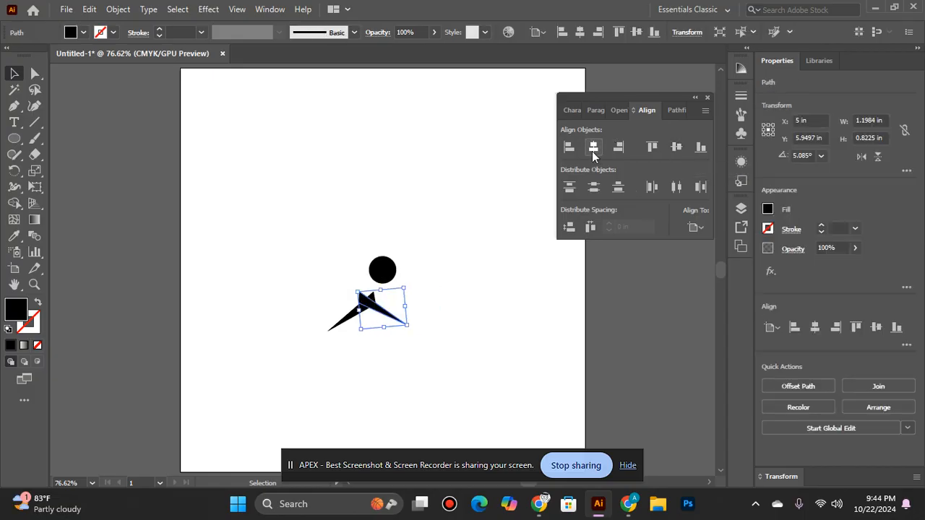
{"action": "key", "text": "ctrl+z"}
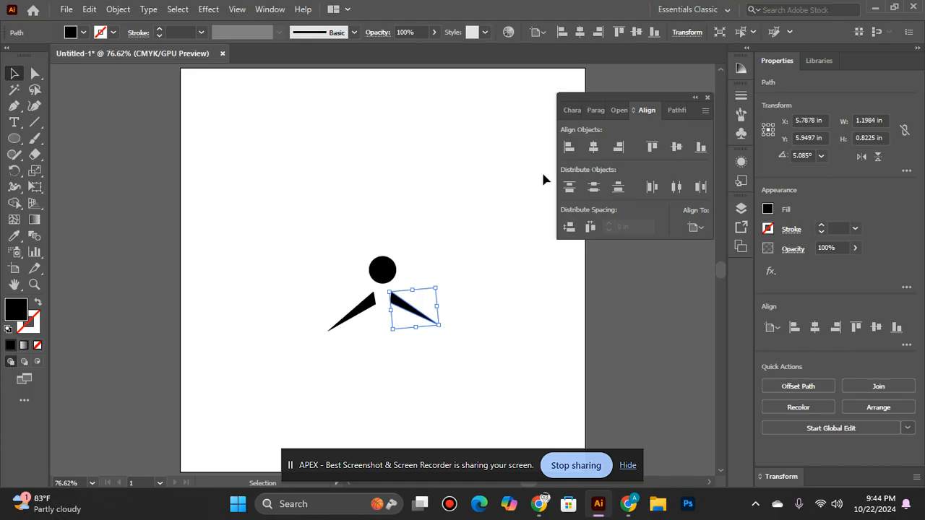
Nudge the circle and both wedges together down by two keyboard increments
{"action": "left_click", "coordinate": [268, 232]}
{"action": "left_click_drag", "start_coordinate": [349, 242], "coordinate": [421, 368]}
{"action": "key", "text": "Down"}
{"action": "key", "text": "Down"}
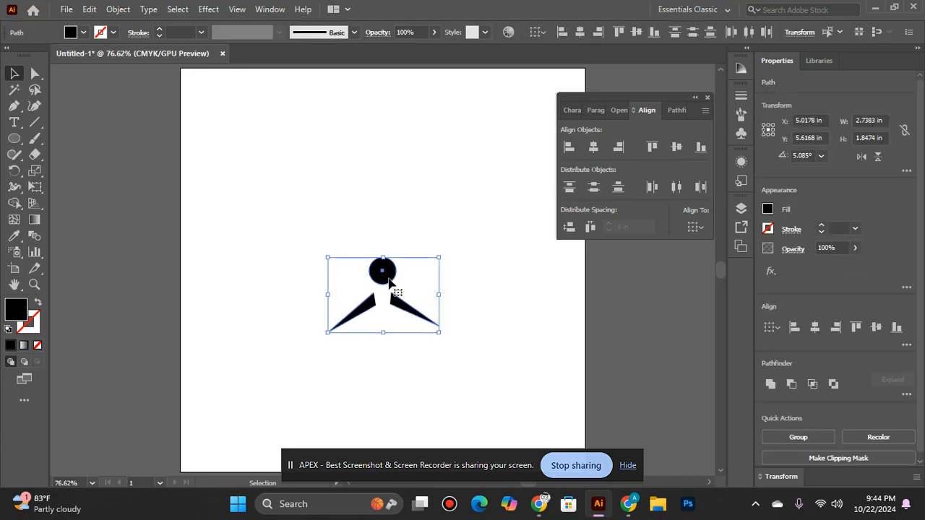
{"action": "left_click", "coordinate": [412, 206]}
Nudge only the circle down closer to the wedges and slightly right, to X 5.0139 in and Y 5.1389 in
{"action": "left_click", "coordinate": [383, 268]}
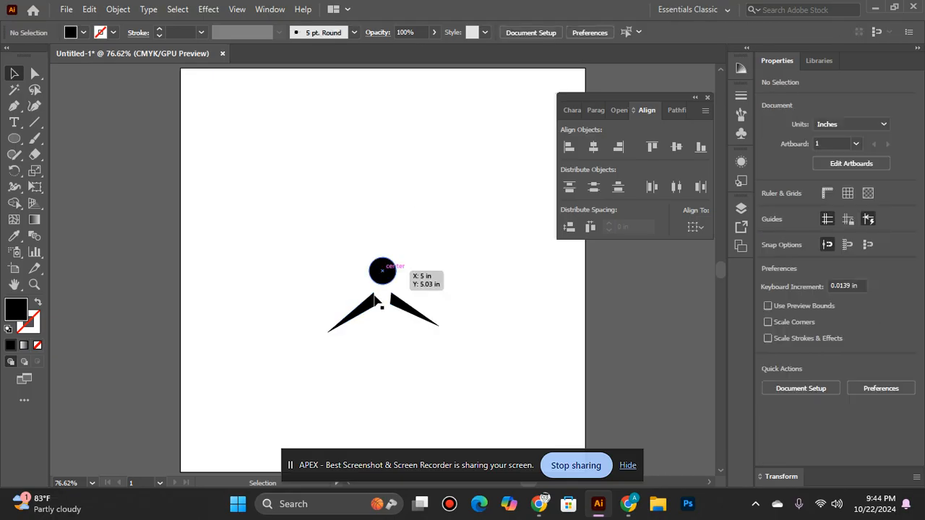
{"action": "key", "text": "Down"}
{"action": "key", "text": "Down"}
{"action": "key", "text": "Down"}
{"action": "key", "text": "Down"}
{"action": "key", "text": "Down"}
{"action": "key", "text": "Down"}
{"action": "key", "text": "Down"}
{"action": "key", "text": "Down"}
{"action": "key", "text": "Down"}
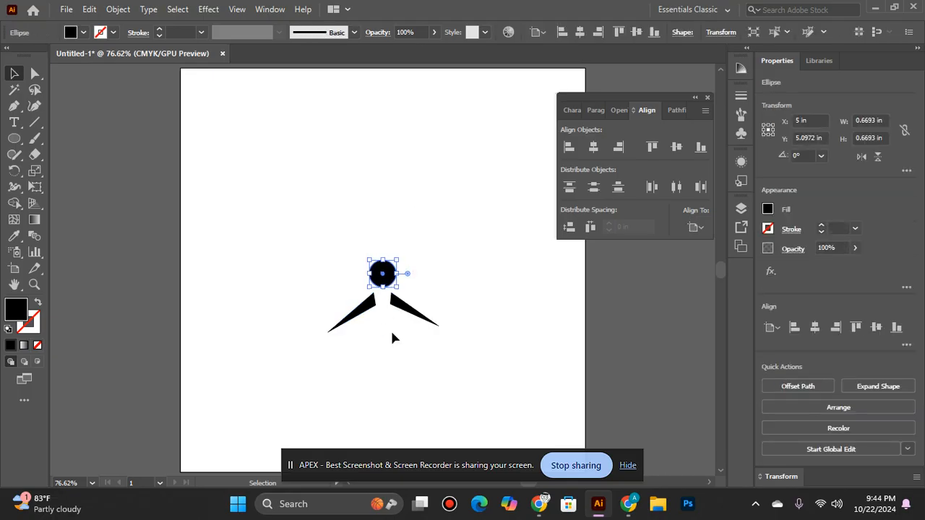
{"action": "key", "text": "Down"}
{"action": "key", "text": "Down"}
{"action": "key", "text": "Down"}
{"action": "left_click", "coordinate": [396, 334]}
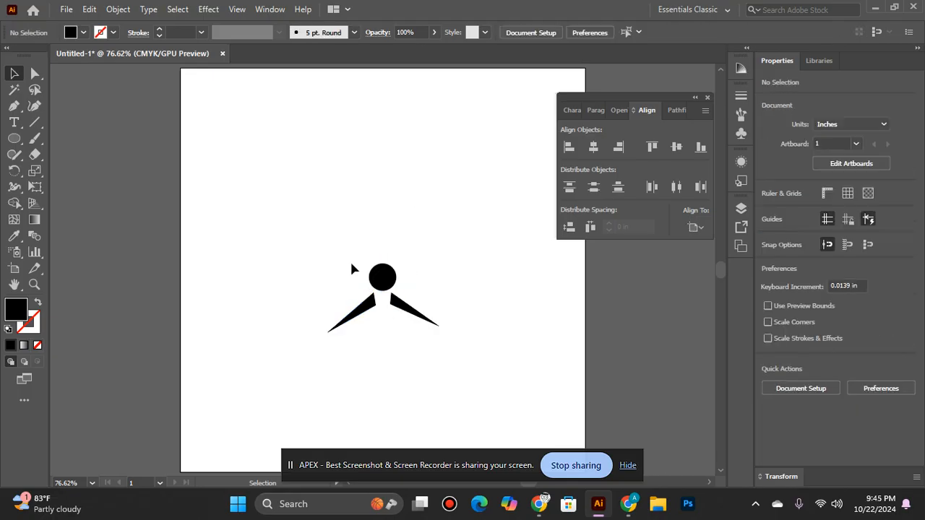
{"action": "left_click", "coordinate": [383, 281]}
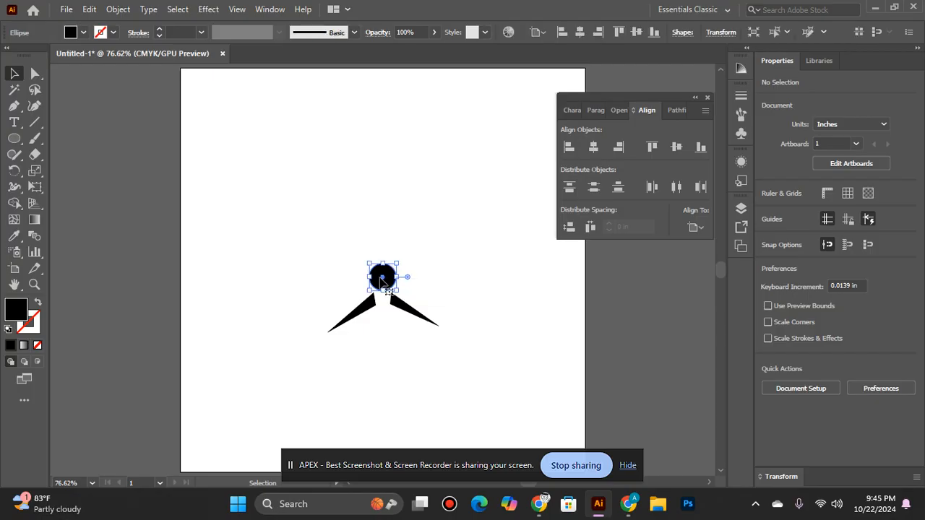
{"action": "left_click", "coordinate": [413, 372]}
Group the circle and both wedges and place a scaled-down copy to the left of the large figure
{"action": "left_click_drag", "start_coordinate": [336, 276], "coordinate": [408, 331]}
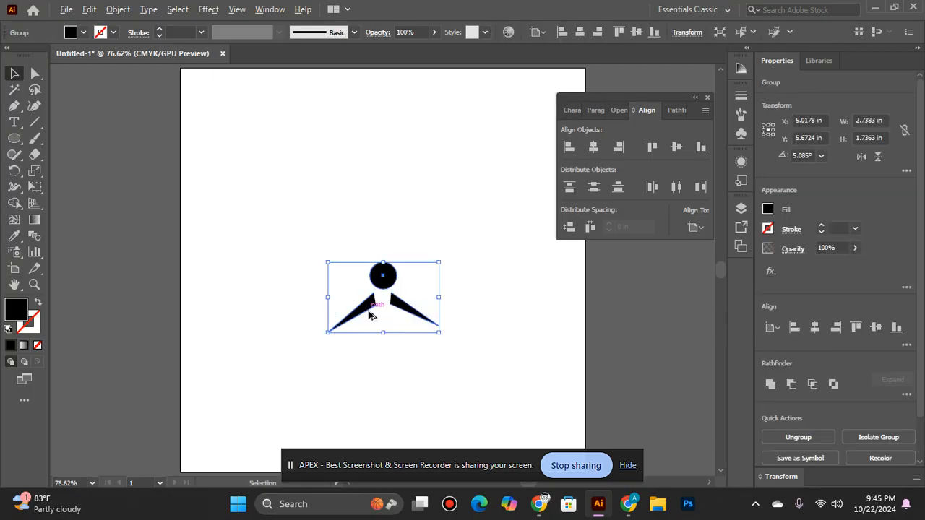
{"action": "left_click_drag", "start_coordinate": [369, 315], "coordinate": [292, 287]}
{"action": "left_click_drag", "start_coordinate": [363, 306], "coordinate": [345, 293]}
{"action": "left_click", "coordinate": [299, 278]}
Duplicate the small figure to the right of the large figure, slightly higher than the one on the left
{"action": "left_click_drag", "start_coordinate": [298, 271], "coordinate": [443, 280]}
{"action": "left_click", "coordinate": [318, 295]}
{"action": "left_click", "coordinate": [451, 385]}
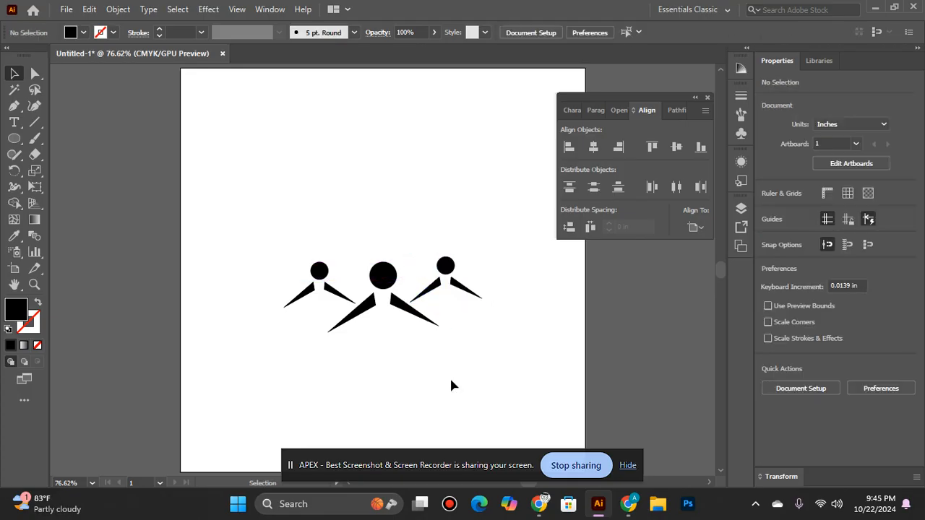
Group all three figures and center the group horizontally and vertically on the artboard
{"action": "left_click_drag", "start_coordinate": [276, 220], "coordinate": [506, 365]}
{"action": "left_click", "coordinate": [594, 146]}
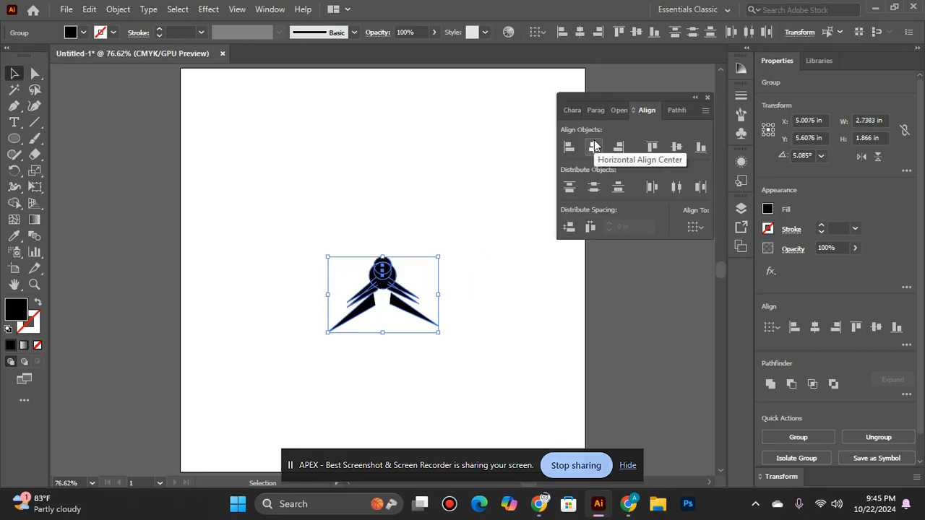
{"action": "key", "text": "ctrl+z"}
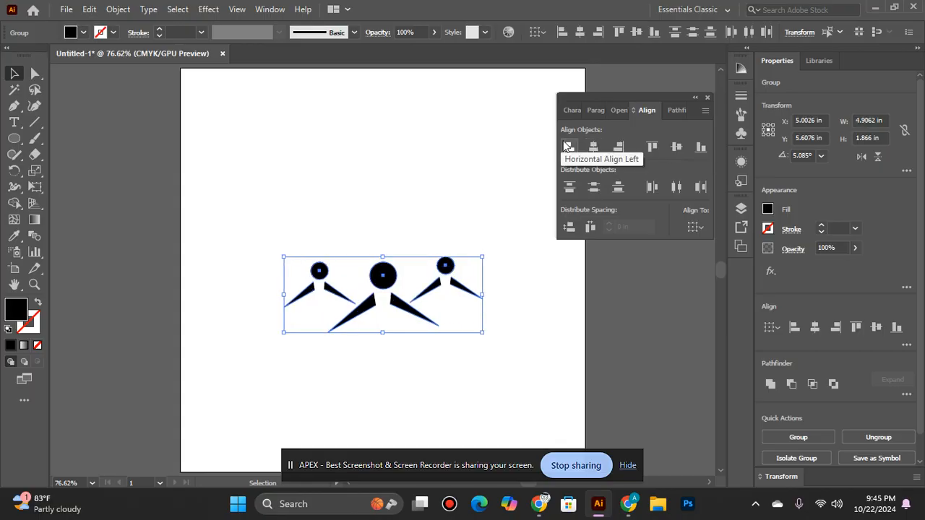
{"action": "left_click", "coordinate": [594, 146]}
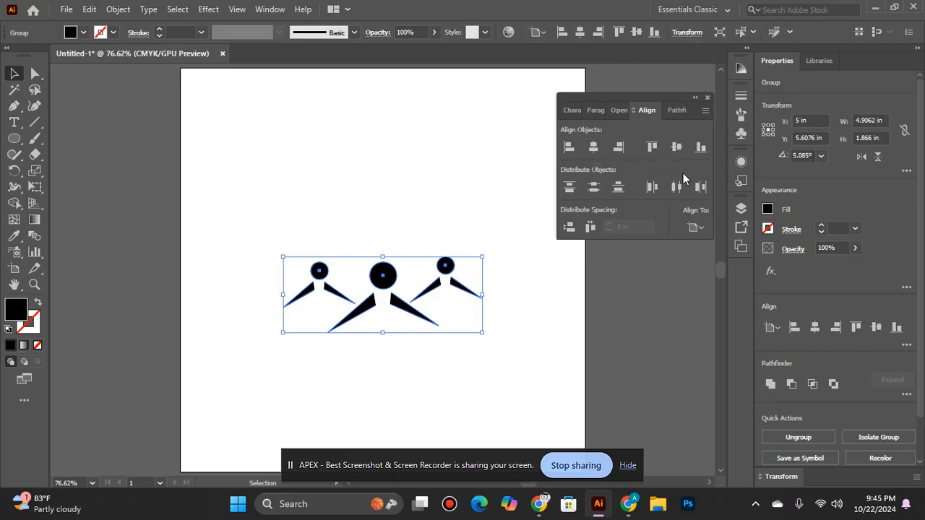
{"action": "left_click", "coordinate": [678, 150]}
{"action": "left_click", "coordinate": [455, 380]}
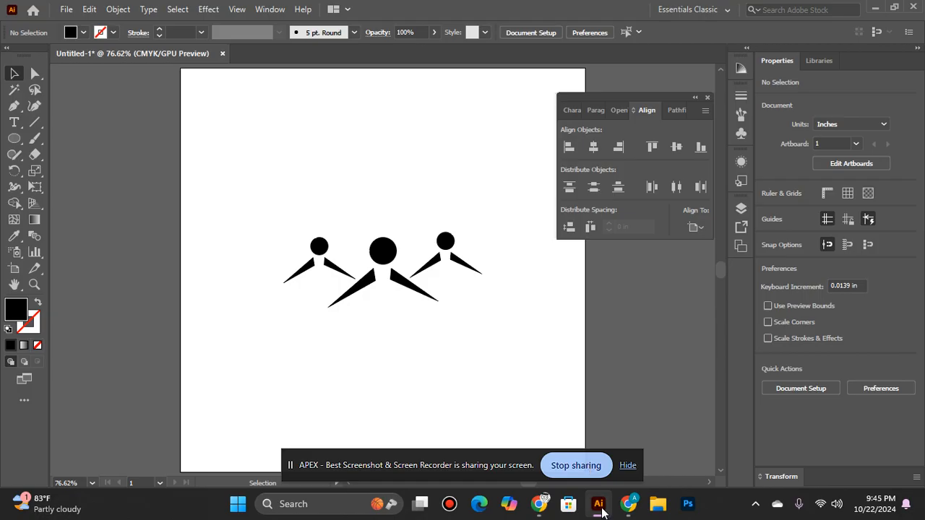
{"action": "mouse_move", "coordinate": [598, 504]}
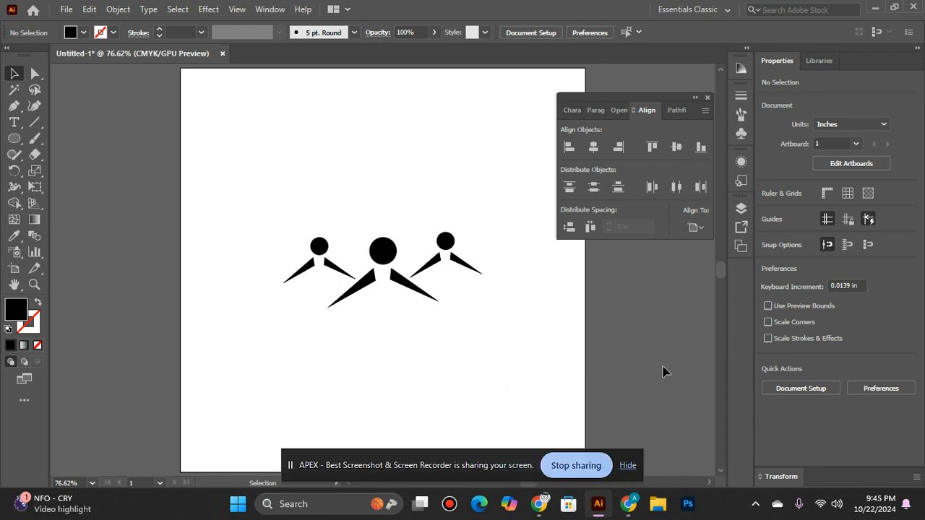
{"action": "left_click", "coordinate": [640, 496]}
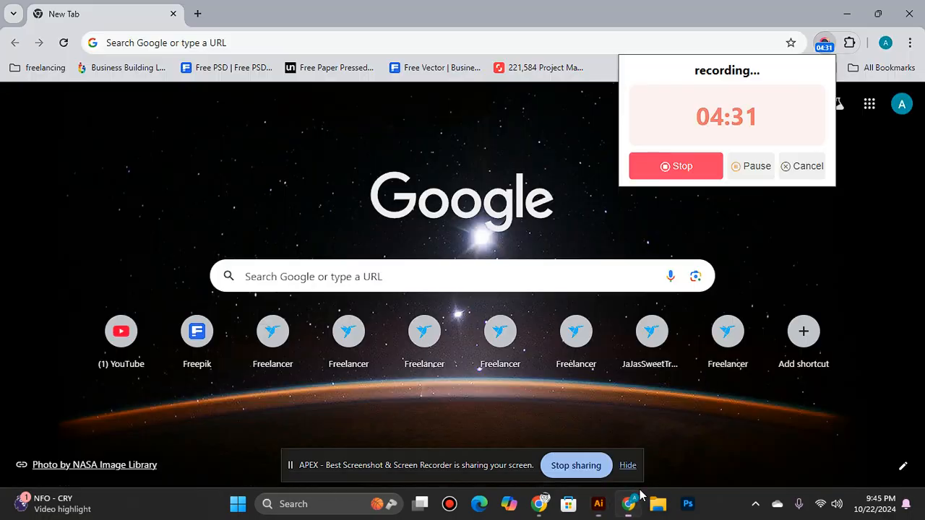